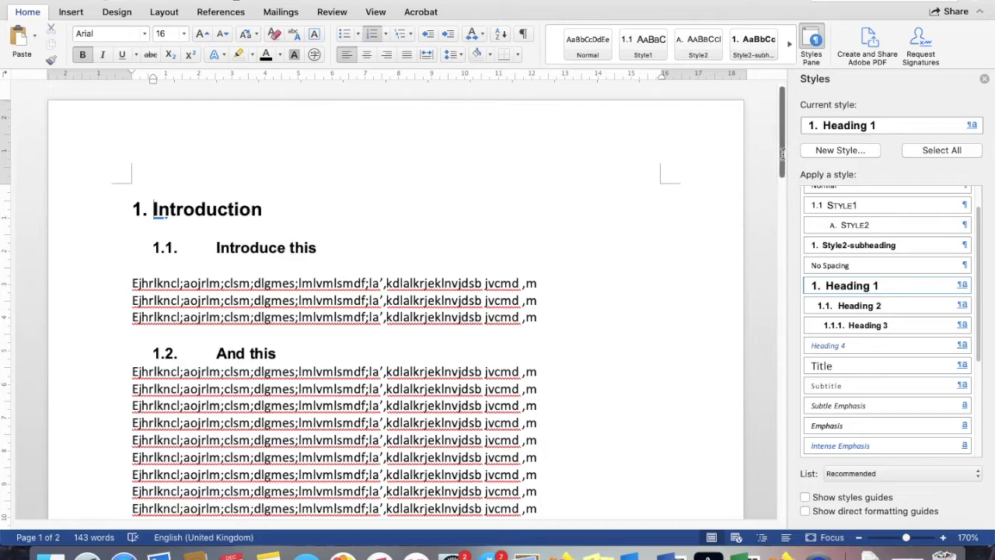
# Insert an empty, unnumbered line above the '1. Introduction' heading
pyautogui.scroll(-10, 782, 153)
pyautogui.scroll(10, 783, 153)
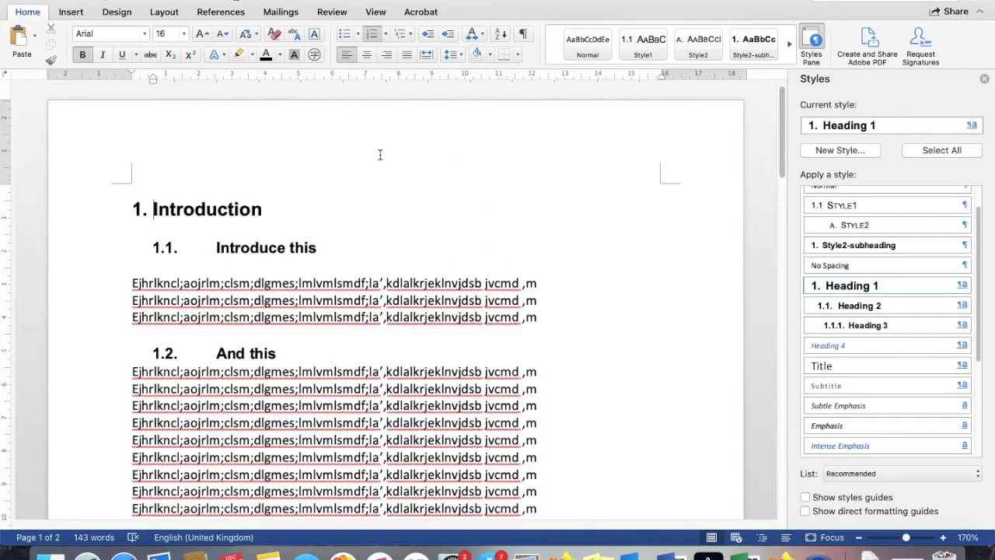
pyautogui.press('Return')
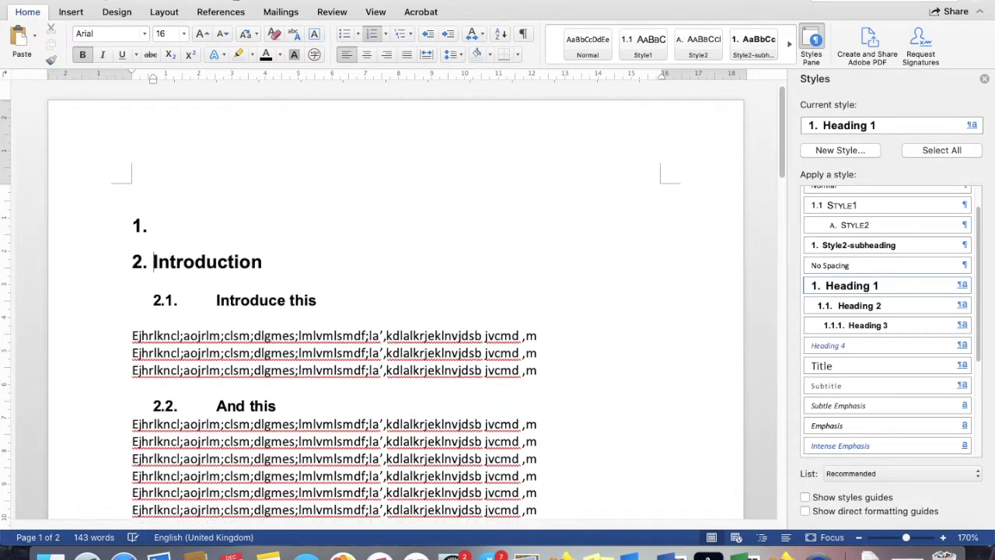
pyautogui.press('Return')
pyautogui.click(225, 258)
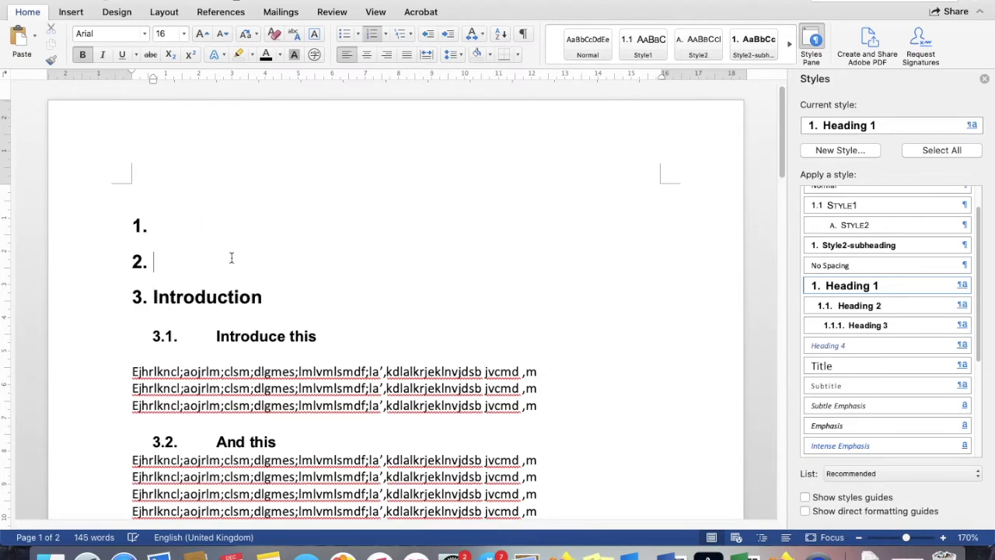
pyautogui.press('BackSpace')
pyautogui.press('BackSpace')
pyautogui.press('BackSpace')
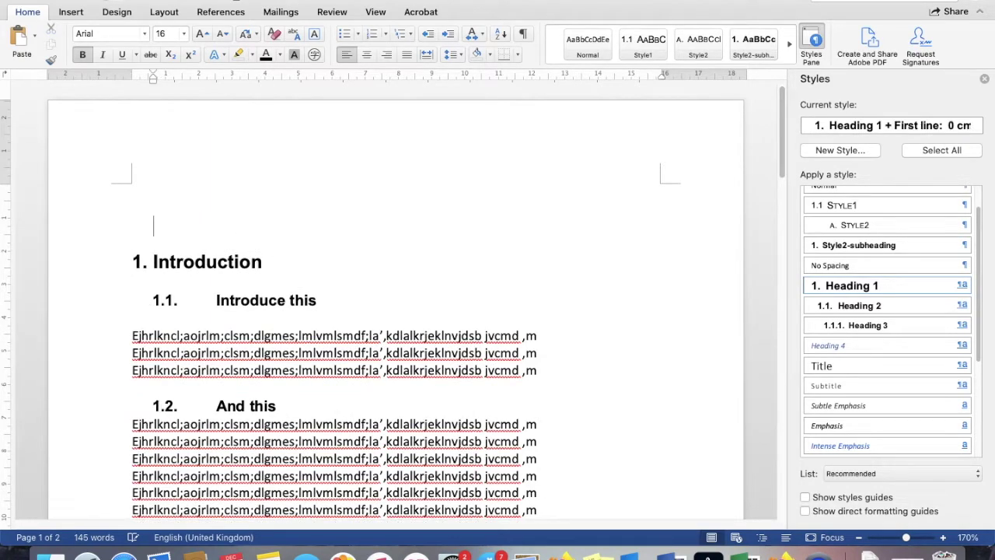
pyautogui.press('BackSpace')
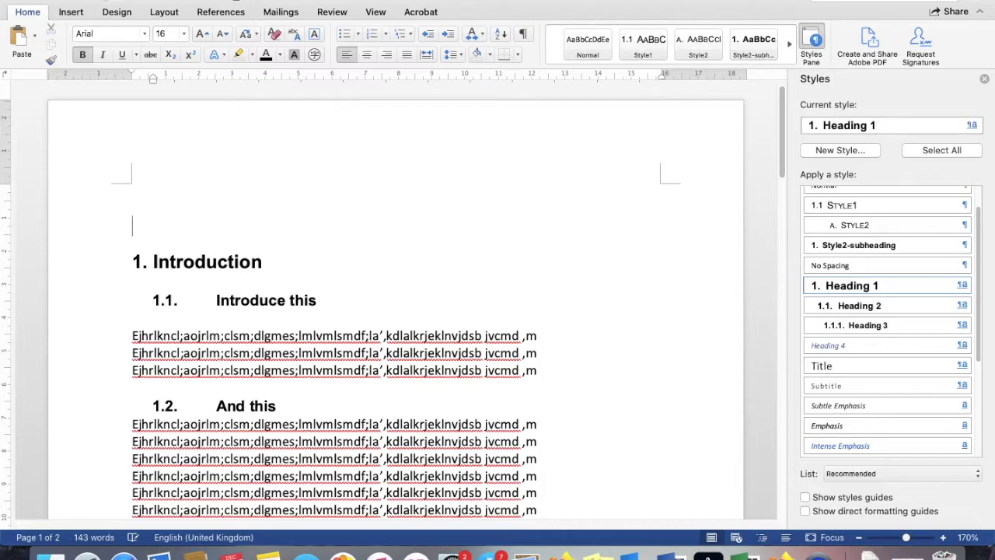
# Title the line 'Table of contents' and start a plain paragraph below it
pyautogui.write('table of ')
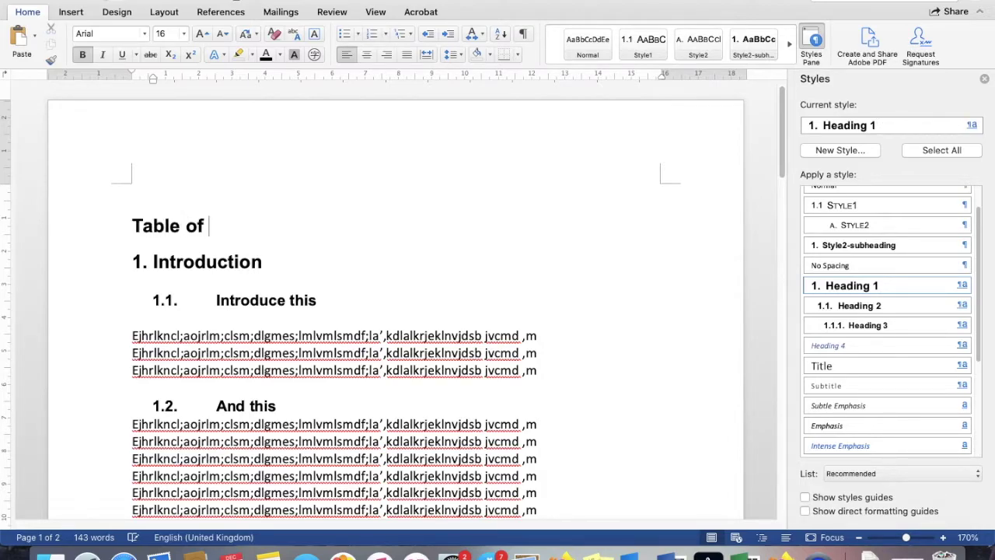
pyautogui.write('concen')
pyautogui.press('BackSpace')
pyautogui.press('BackSpace')
pyautogui.press('BackSpace')
pyautogui.write('ten')
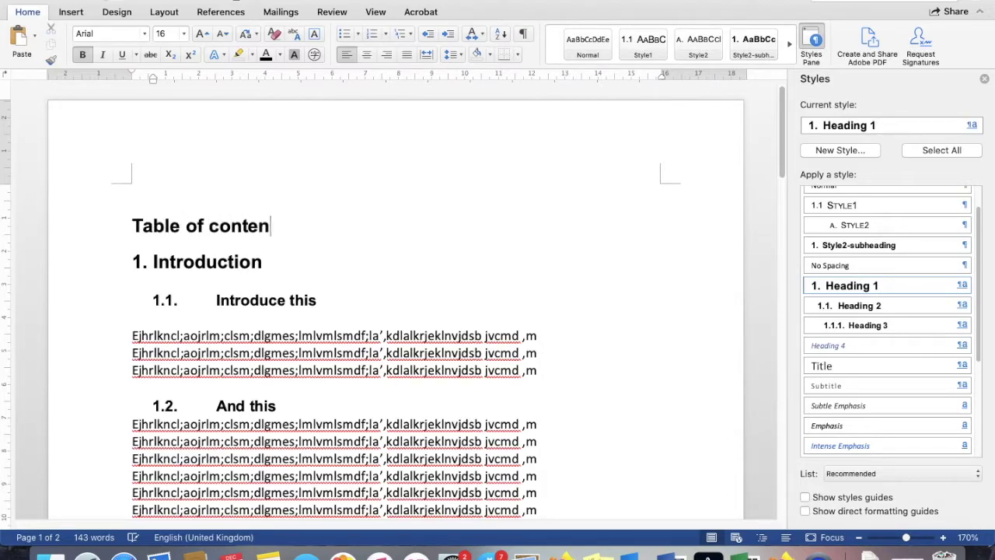
pyautogui.write('ts')
pyautogui.press('Return')
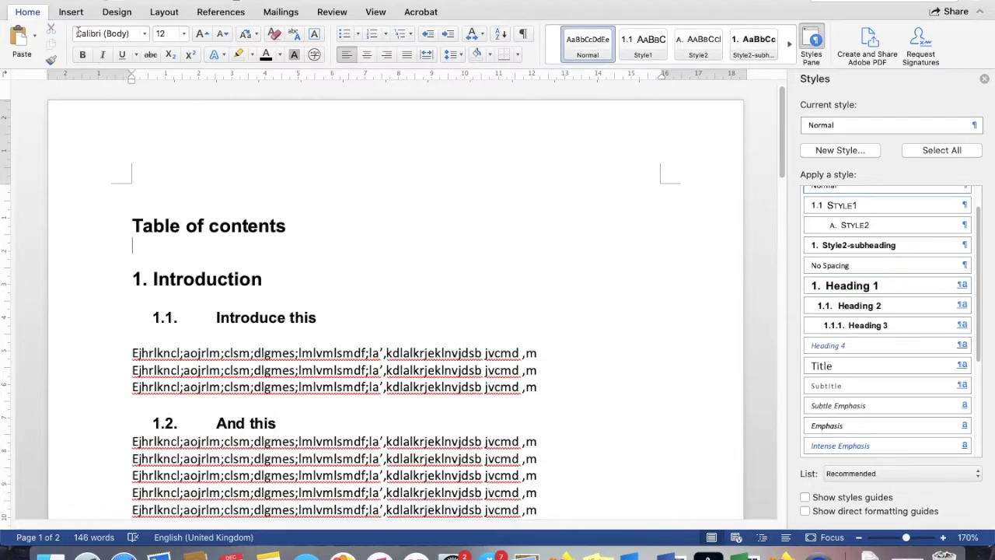
# Open Custom Table of Contents from the References tab's Table of Contents gallery
pyautogui.click(233, 13)
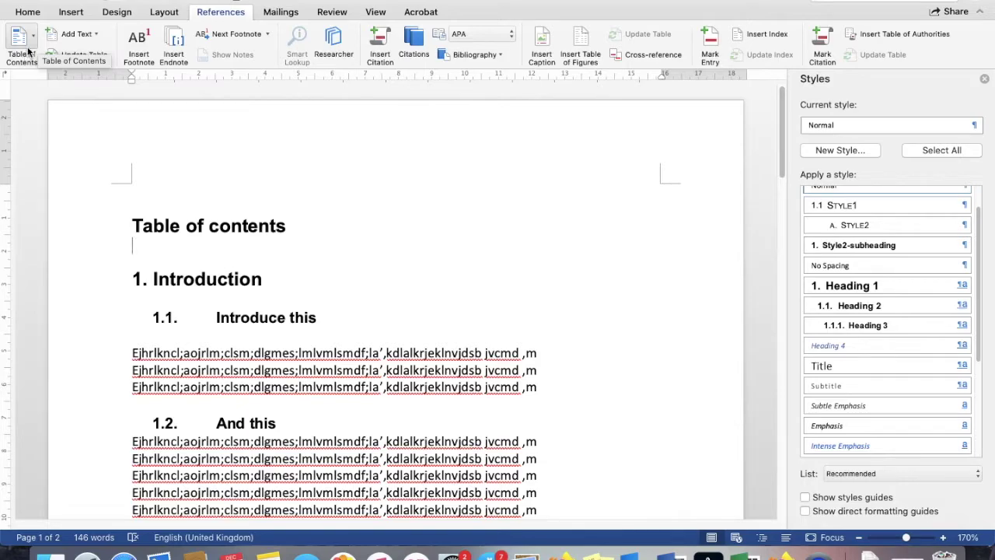
pyautogui.click(35, 43)
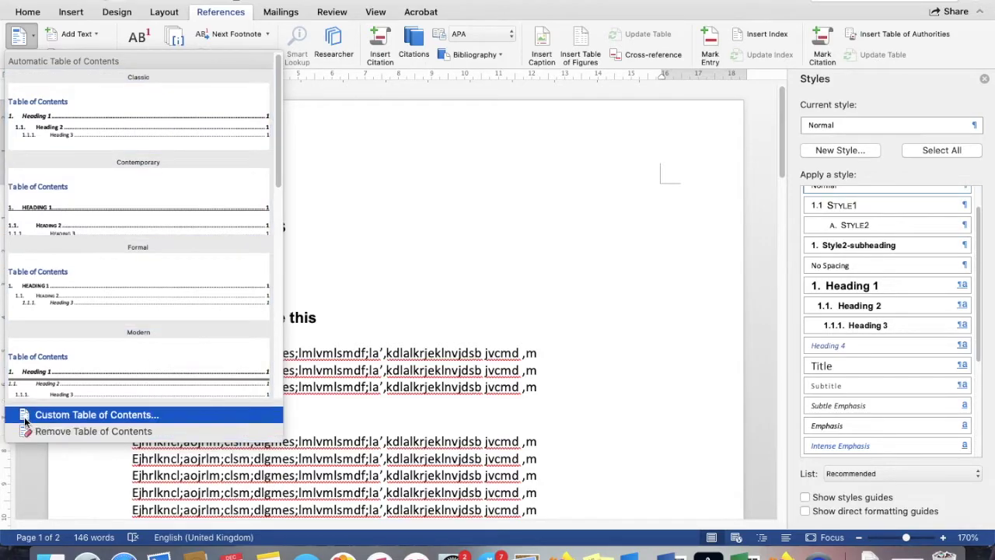
pyautogui.click(150, 418)
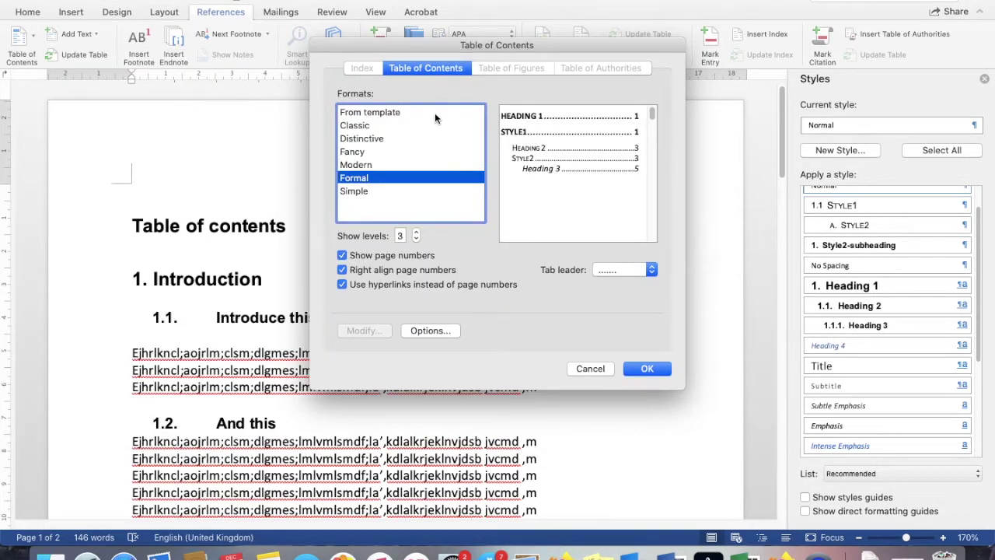
pyautogui.click(373, 165)
pyautogui.click(374, 153)
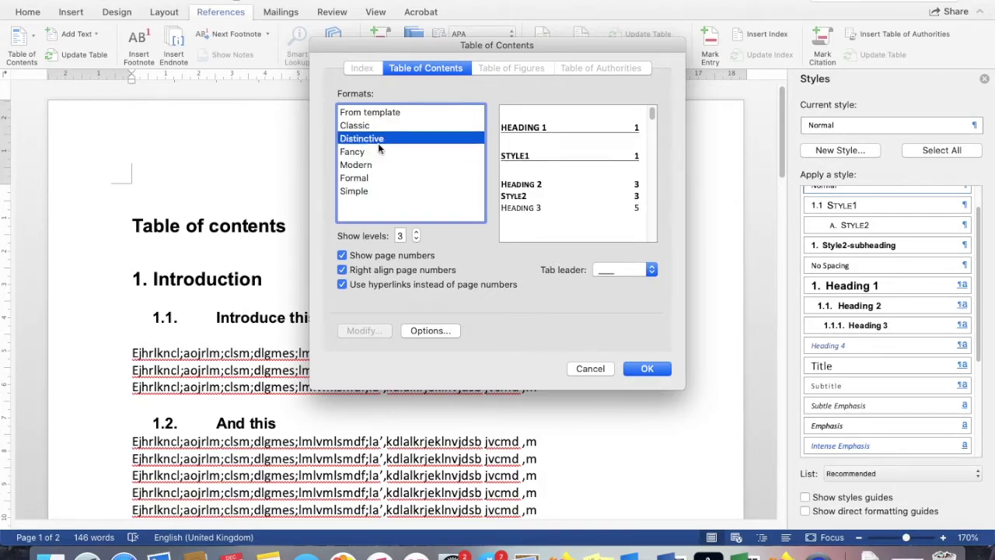
pyautogui.press('Up')
pyautogui.press('Up')
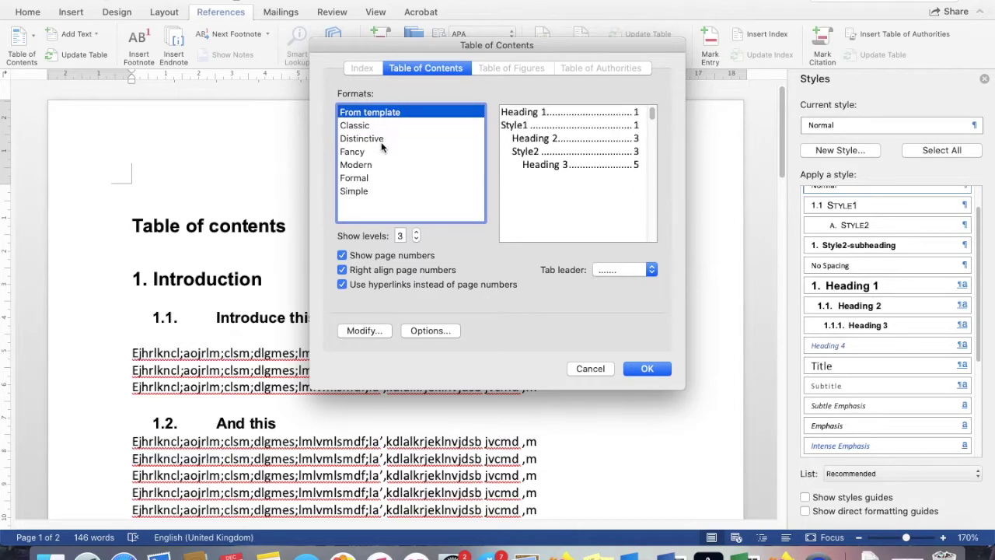
pyautogui.click(377, 180)
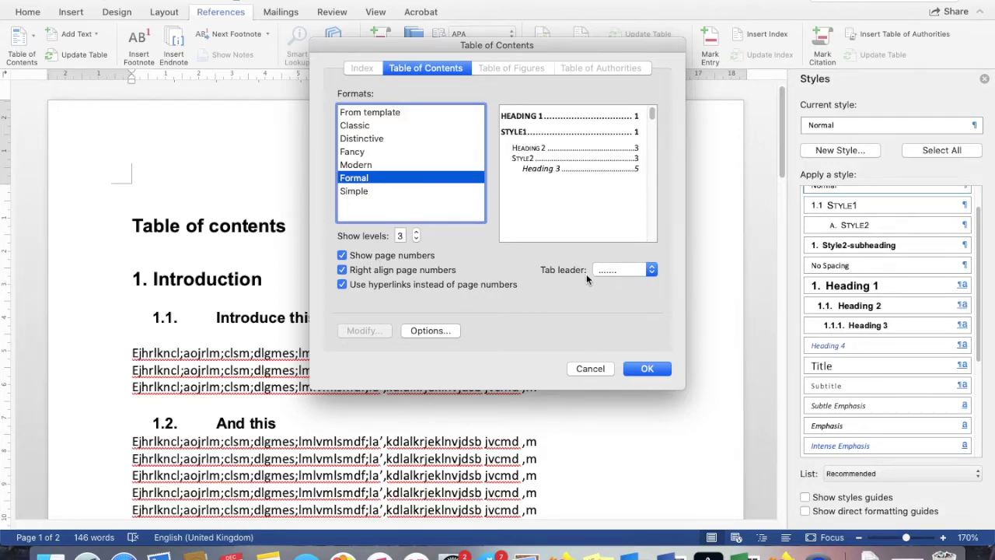
pyautogui.click(433, 331)
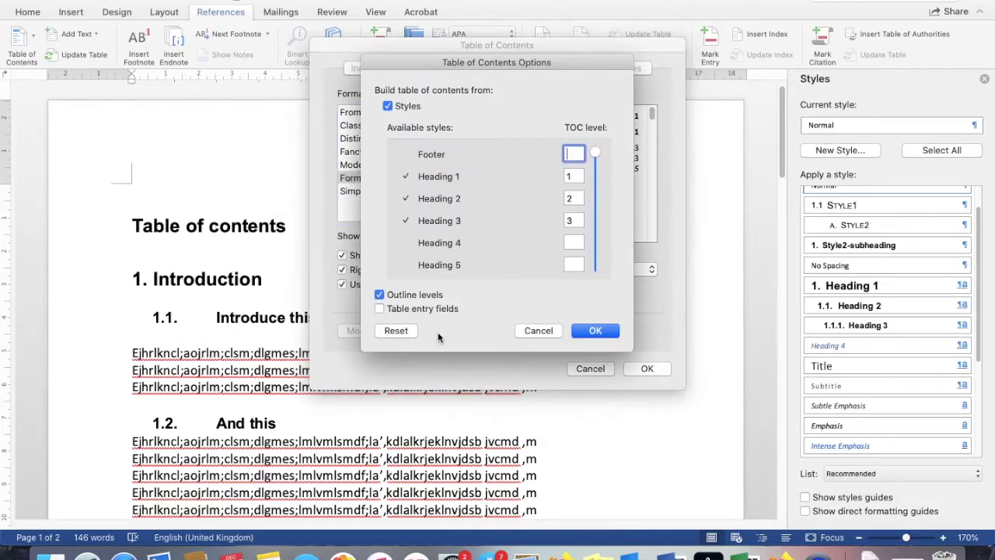
pyautogui.click(536, 331)
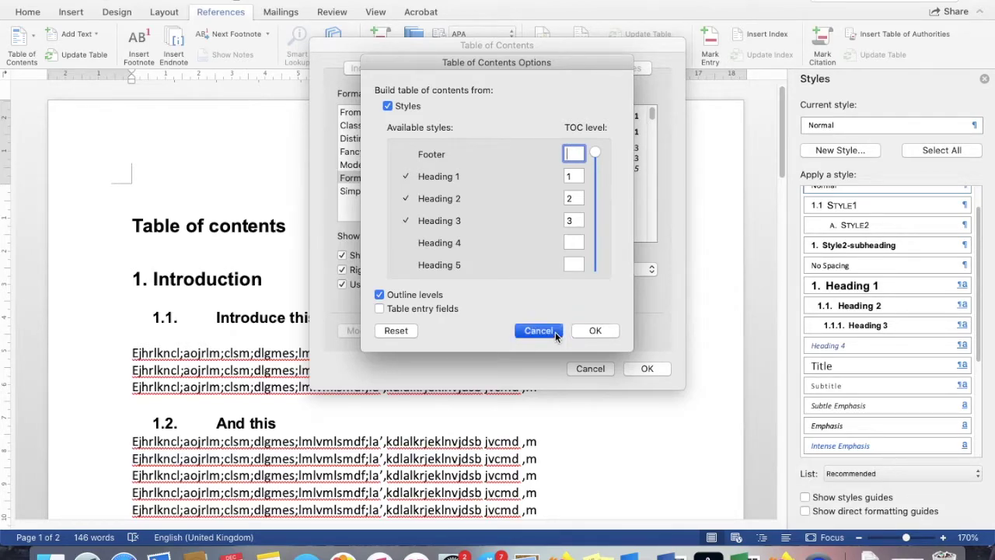
pyautogui.click(644, 368)
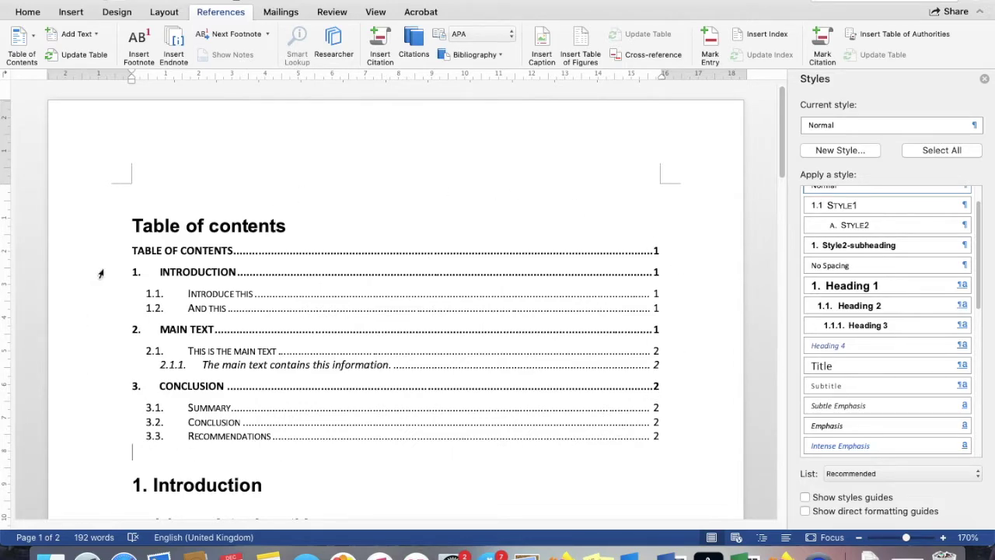
# Review the inserted Formal table of contents, opening and dismissing its right-click menu
pyautogui.doubleClick(156, 225)
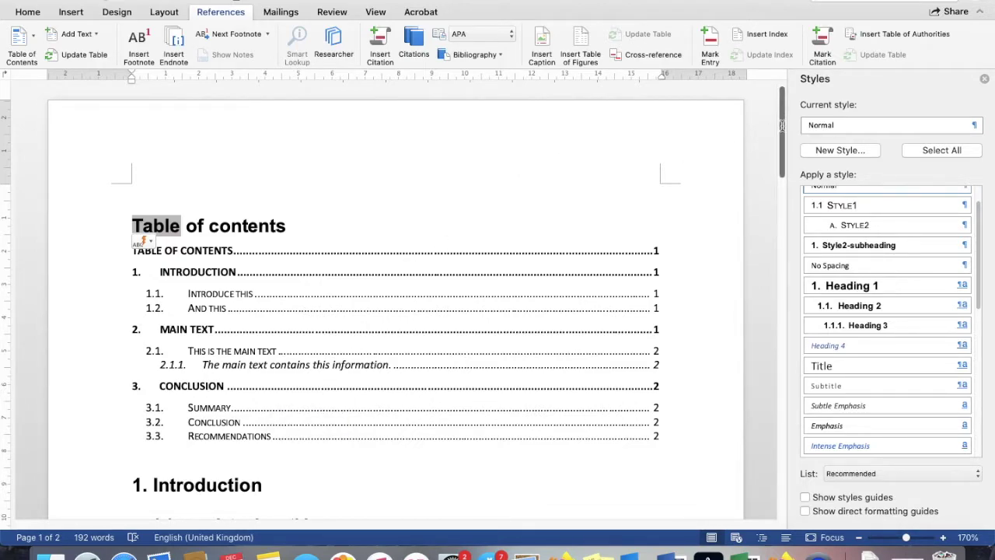
pyautogui.scroll(-5, 782, 156)
pyautogui.moveTo(782, 155)
pyautogui.mouseDown()
pyautogui.moveTo(784, 401)
pyautogui.moveTo(793, 126)
pyautogui.mouseUp()
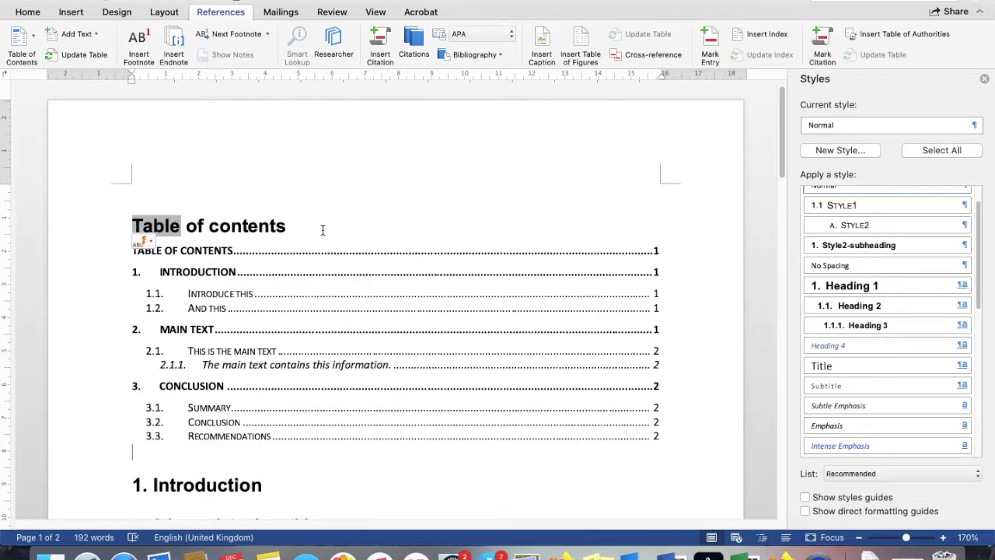
pyautogui.rightClick(231, 258)
pyautogui.click(212, 486)
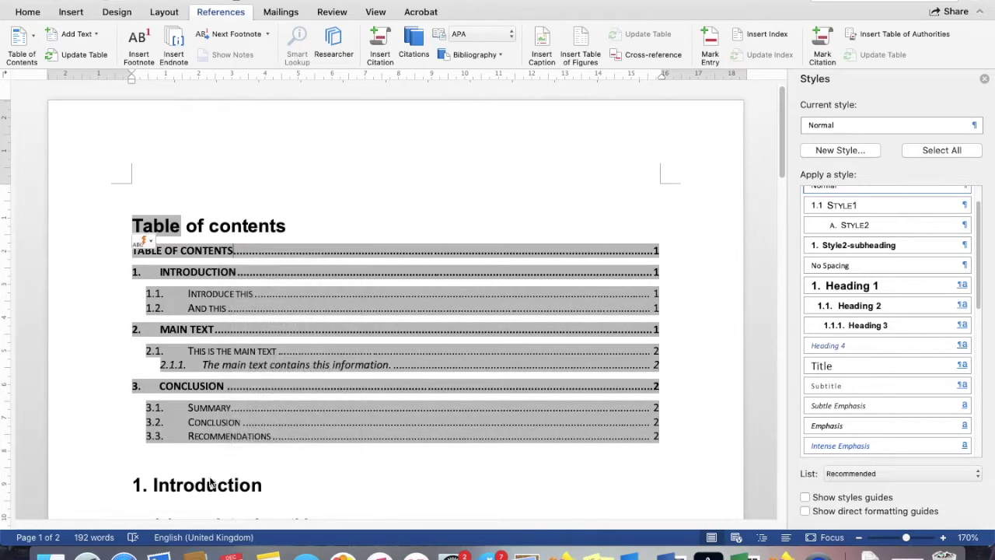
pyautogui.scroll(-2, 210, 474)
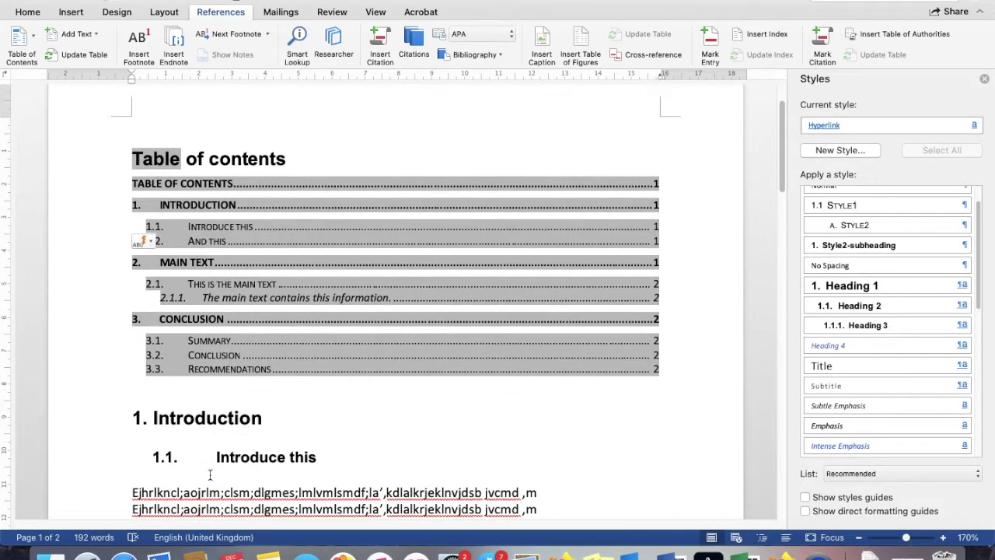
pyautogui.click(320, 457)
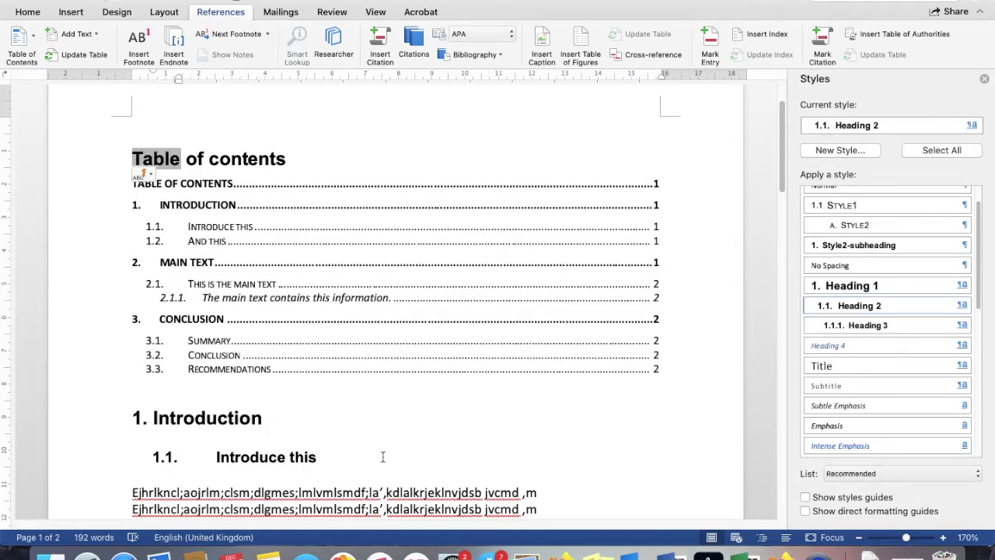
# Rename subheading 1.1 from 'Introduce this' to 'Introduction of the industry'
pyautogui.press('BackSpace')
pyautogui.press('BackSpace')
pyautogui.press('BackSpace')
pyautogui.press('BackSpace')
pyautogui.press('BackSpace')
pyautogui.press('BackSpace')
pyautogui.press('BackSpace')
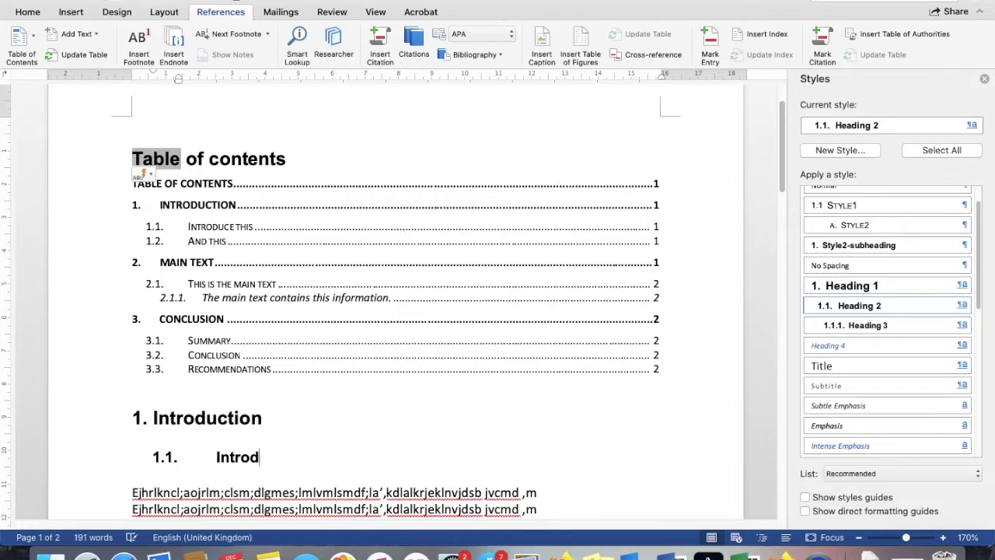
pyautogui.write('uct')
pyautogui.press('BackSpace')
pyautogui.press('BackSpace')
pyautogui.press('BackSpace')
pyautogui.write('uction of the')
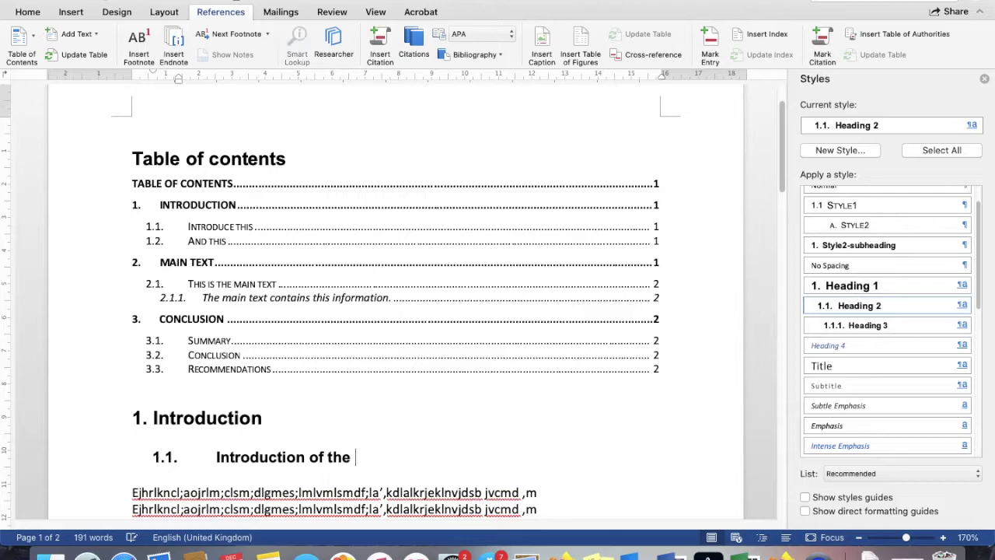
pyautogui.write(' industry')
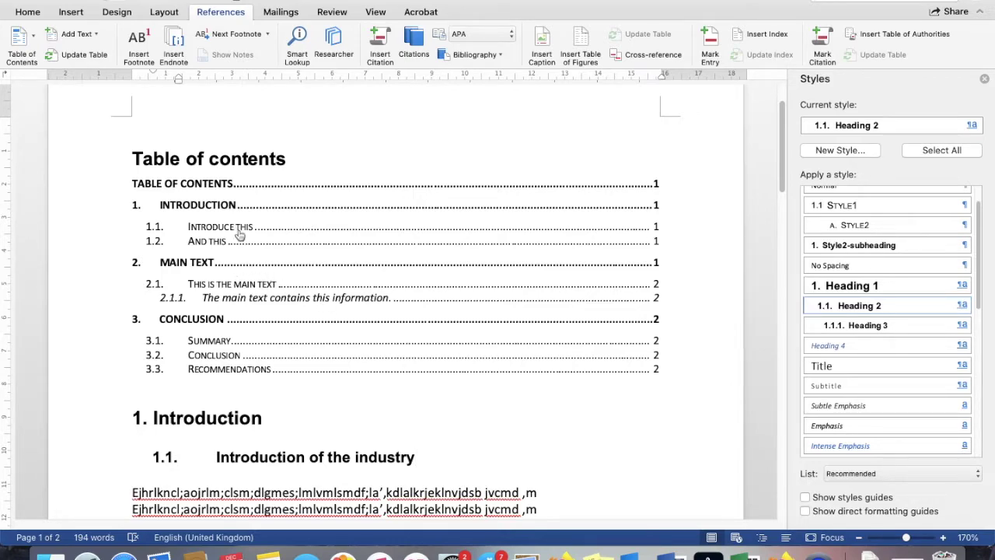
# Refresh the table of contents with Update Field, choosing Update entire table
pyautogui.rightClick(238, 231)
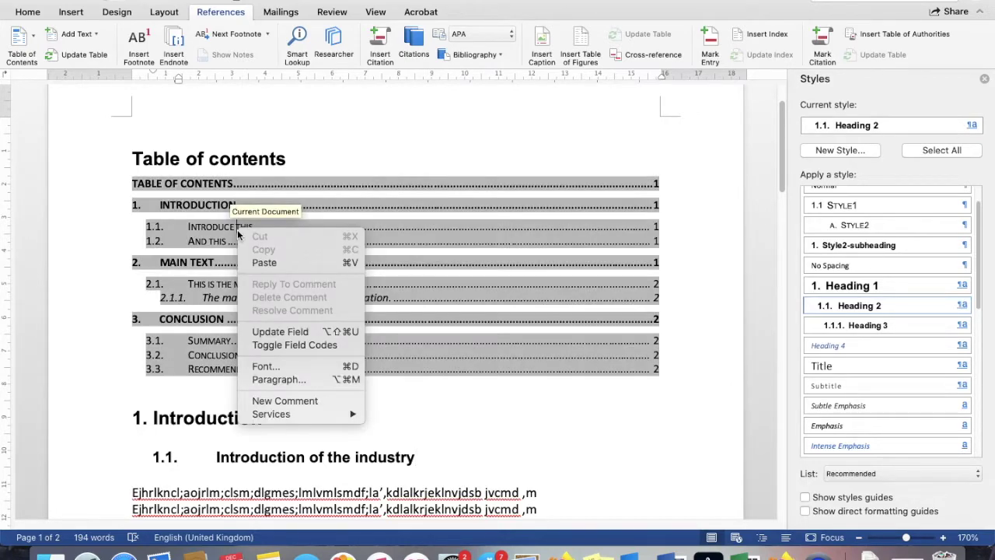
pyautogui.click(279, 333)
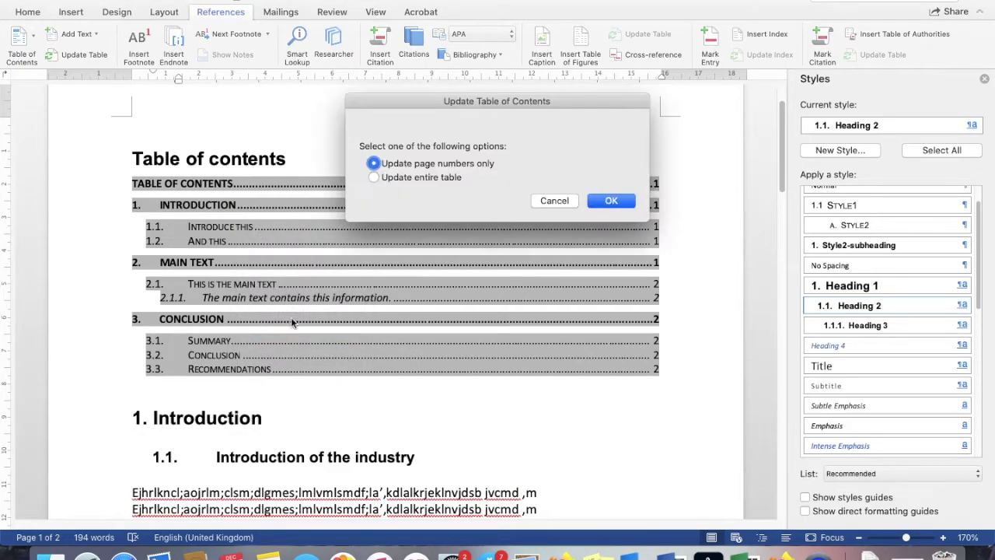
pyautogui.click(418, 178)
pyautogui.click(595, 202)
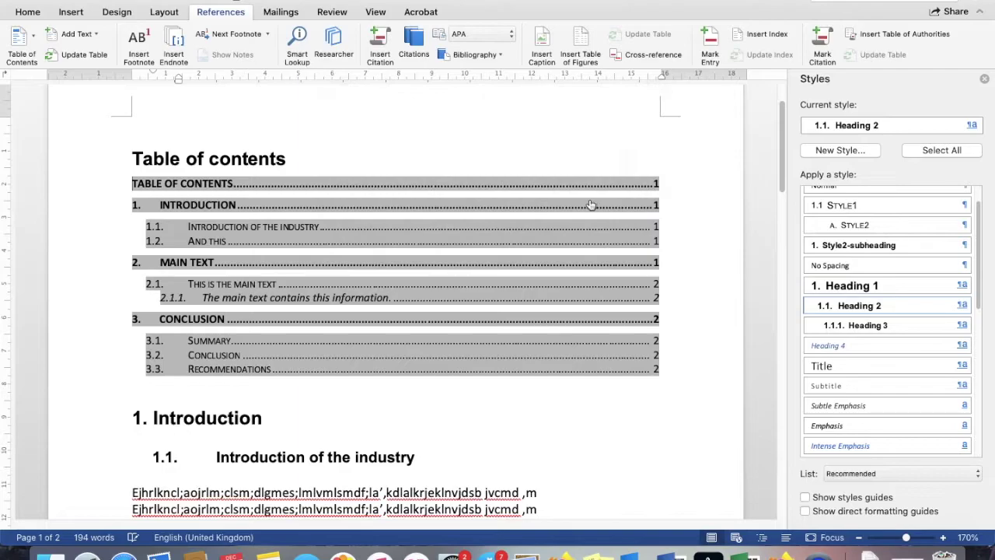
pyautogui.click(292, 159)
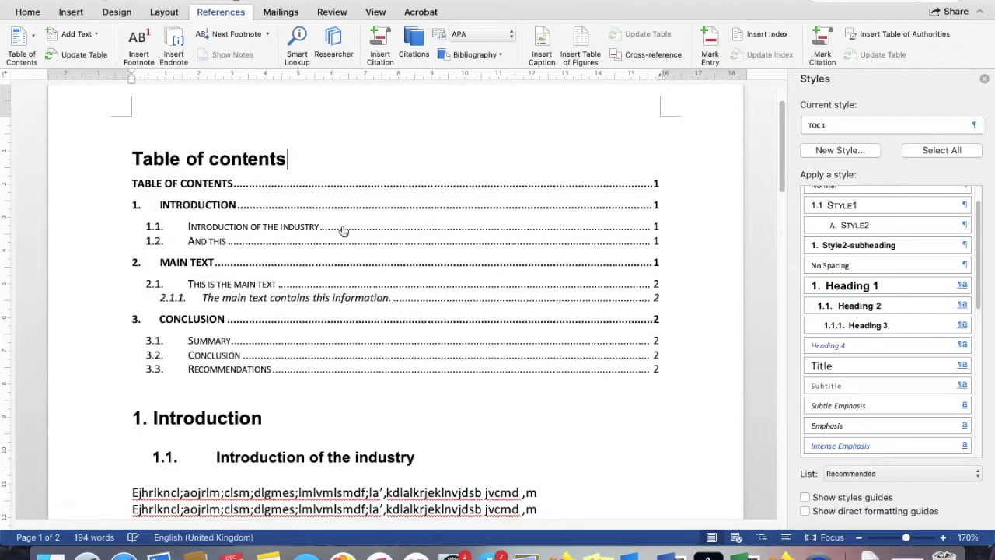